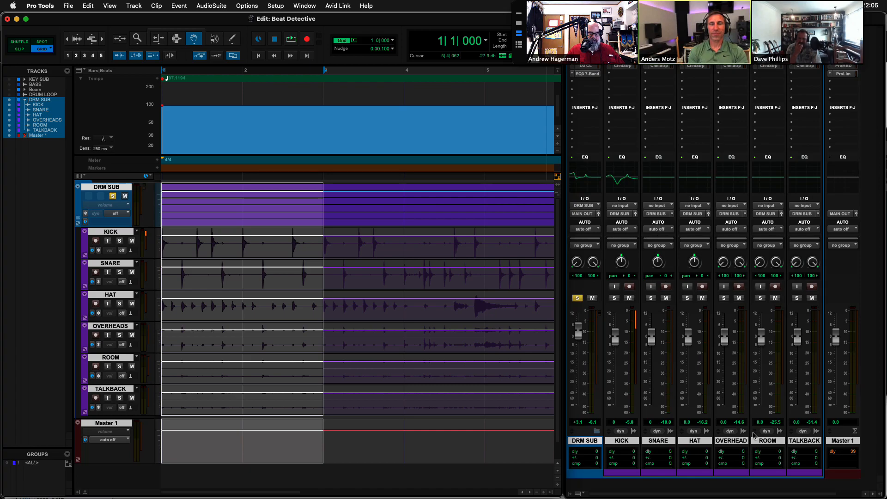
# Play the selected section and pull the KICK, SNARE, HAT, OVERHEADS, ROOM and TALKBACK faders all the way down.
pyautogui.press('space')
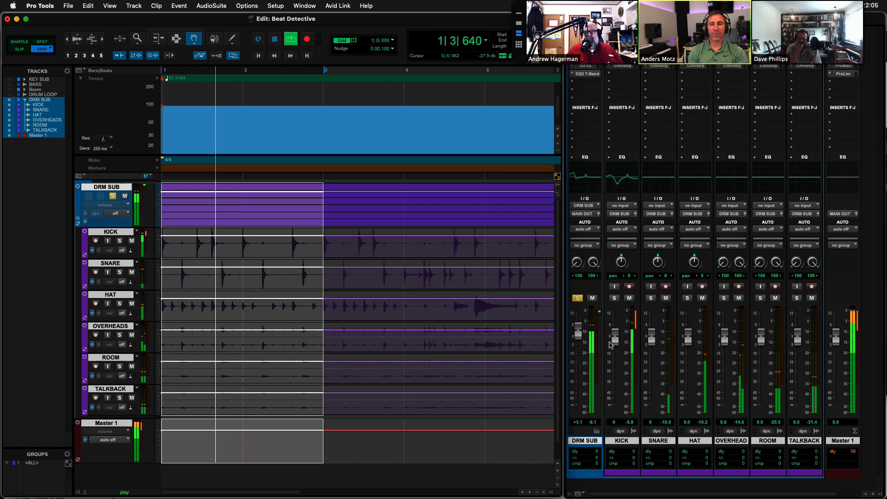
pyautogui.moveTo(615, 340); pyautogui.dragTo(636, 456)
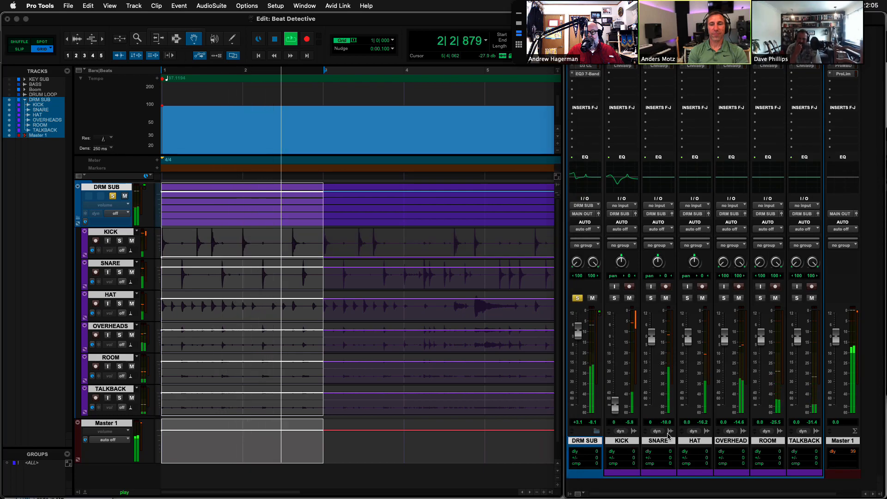
pyautogui.moveTo(652, 340); pyautogui.dragTo(668, 436)
pyautogui.moveTo(688, 339); pyautogui.dragTo(701, 435)
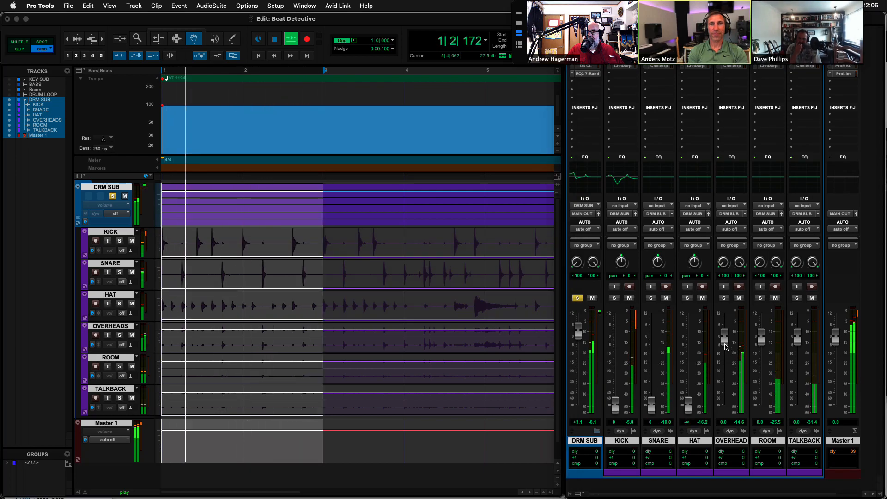
pyautogui.moveTo(725, 346); pyautogui.dragTo(736, 437)
pyautogui.moveTo(761, 340); pyautogui.dragTo(772, 436)
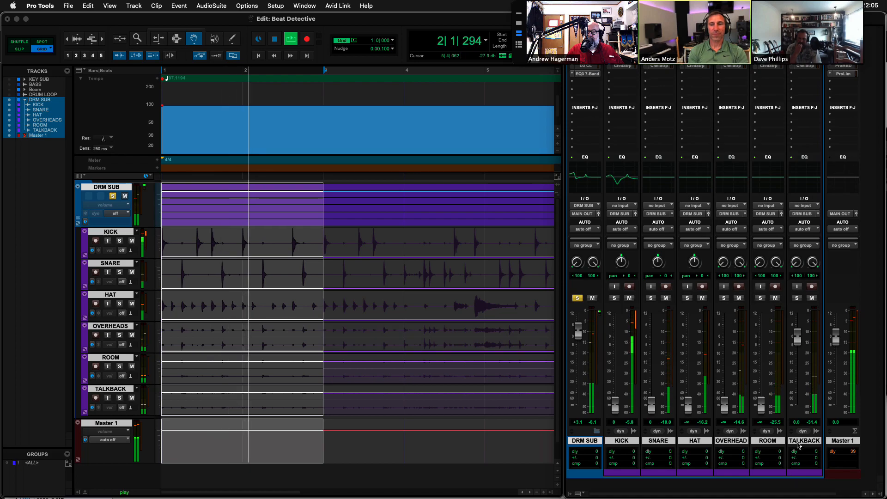
pyautogui.moveTo(798, 340); pyautogui.dragTo(813, 472)
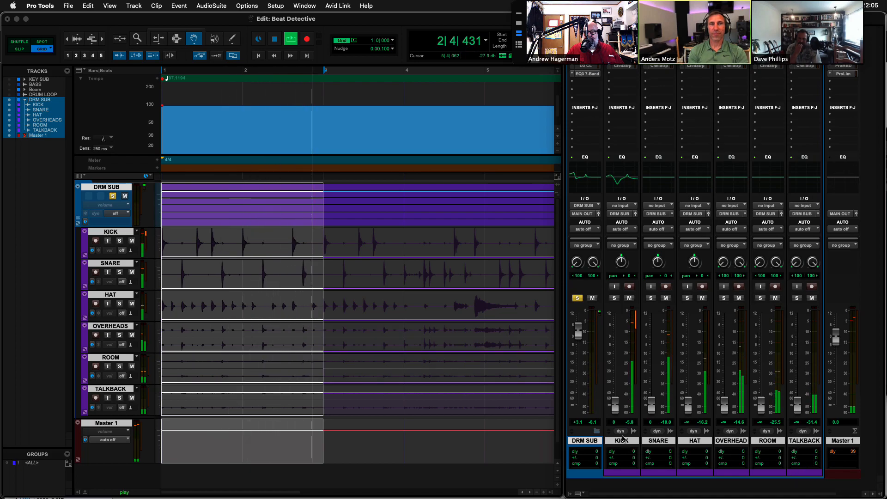
# Raise KICK and SNARE, bring HAT to -19.3, OVERHEADS to -11.5, ROOM to -8.1 and TALKBACK to -17.2 dB, and stop playback.
pyautogui.moveTo(615, 406); pyautogui.dragTo(615, 366)
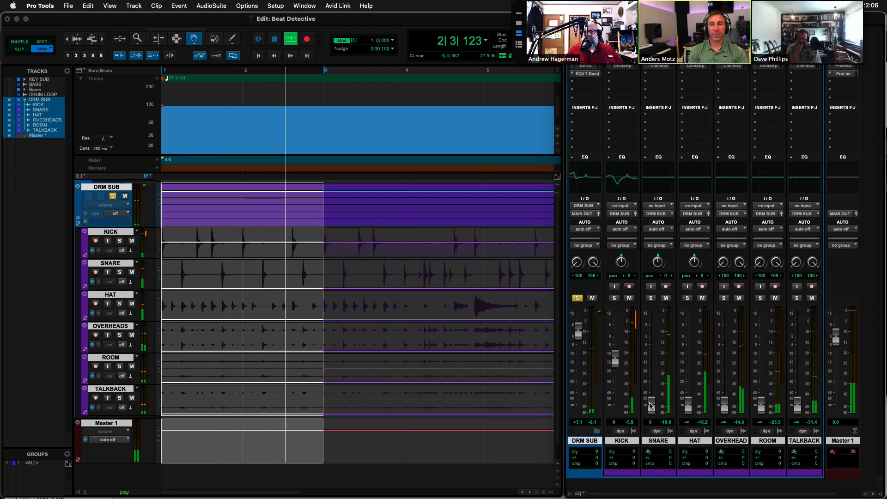
pyautogui.moveTo(651, 406); pyautogui.dragTo(652, 341)
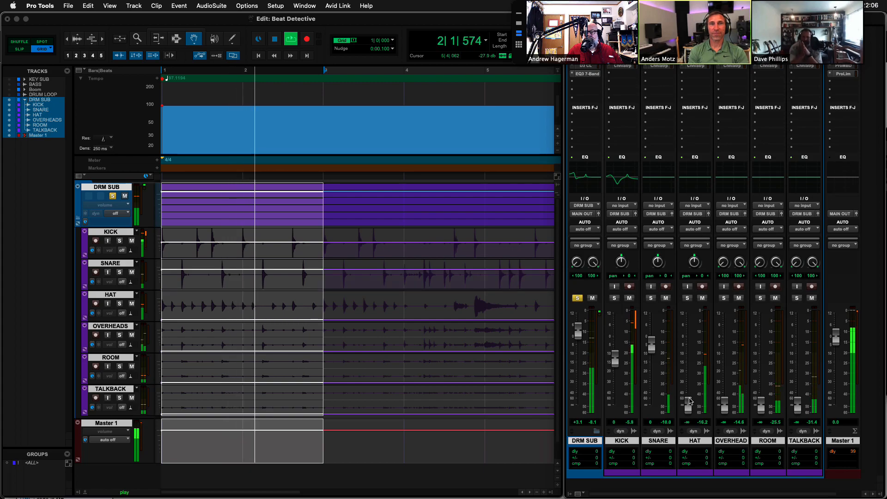
pyautogui.moveTo(689, 401); pyautogui.dragTo(689, 369)
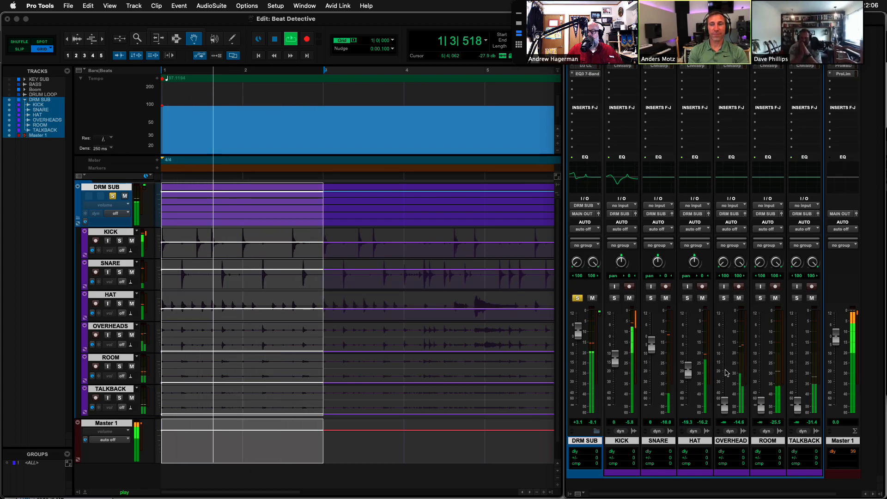
pyautogui.moveTo(725, 410); pyautogui.dragTo(726, 364)
pyautogui.moveTo(758, 401); pyautogui.dragTo(758, 353)
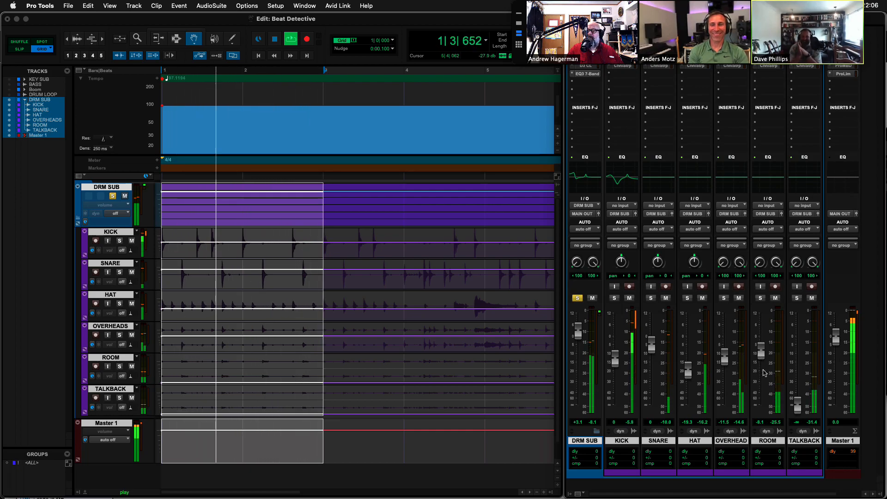
pyautogui.moveTo(798, 406); pyautogui.dragTo(796, 369)
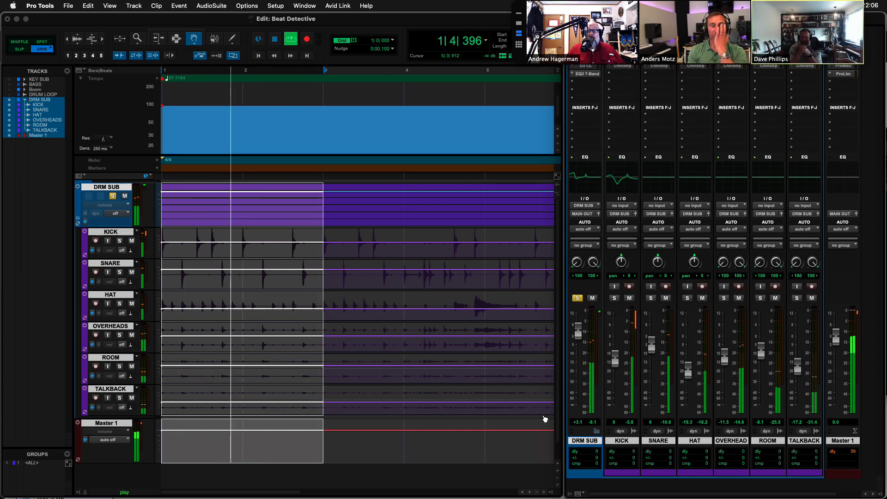
pyautogui.press('space')
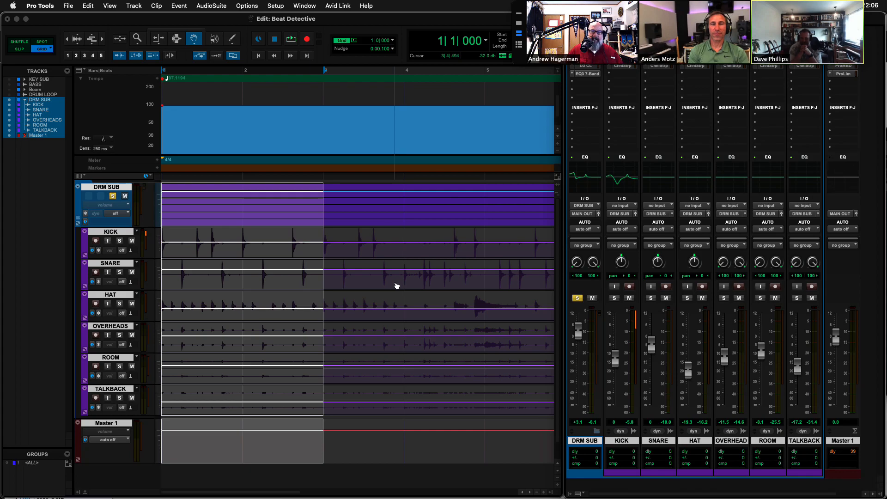
# Write the current fader levels as automation across the selected first two bars using Write to Current.
pyautogui.click(88, 6)
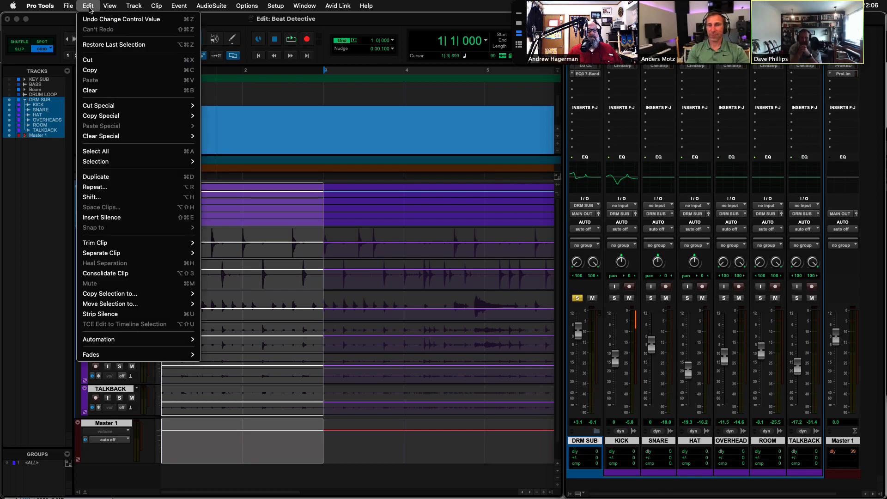
pyautogui.moveTo(132, 342)
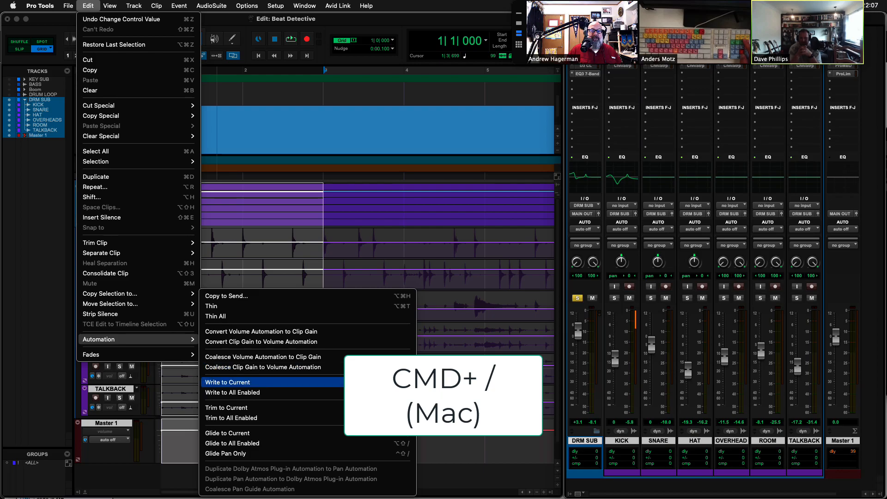
pyautogui.click(379, 382)
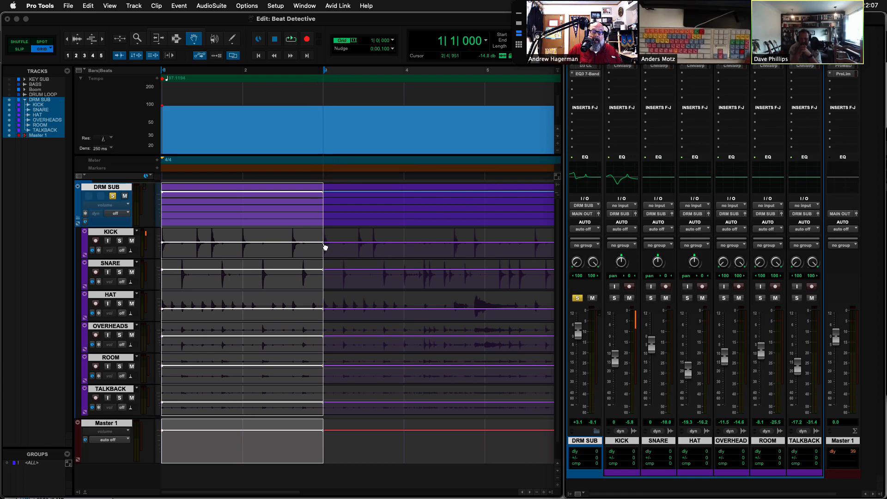
# Enable the Smart Tool and select bar 4 on every track from KICK through Master 1.
pyautogui.click(404, 163)
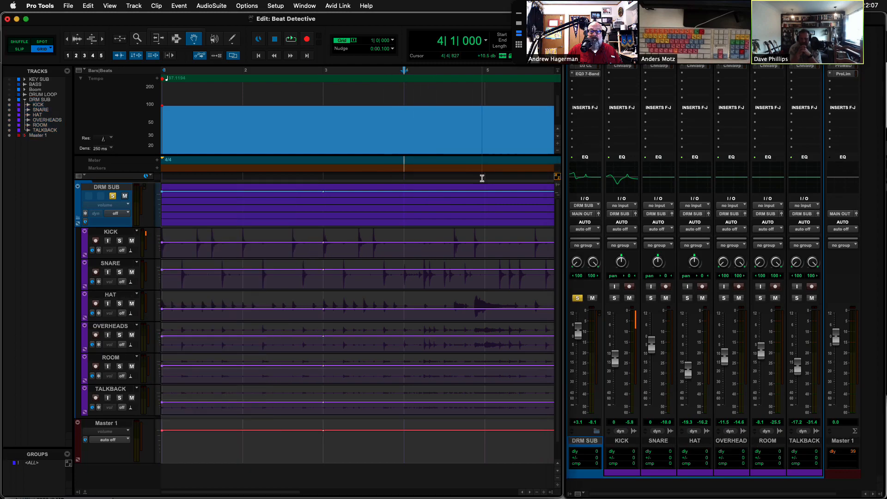
pyautogui.moveTo(484, 166); pyautogui.dragTo(435, 174)
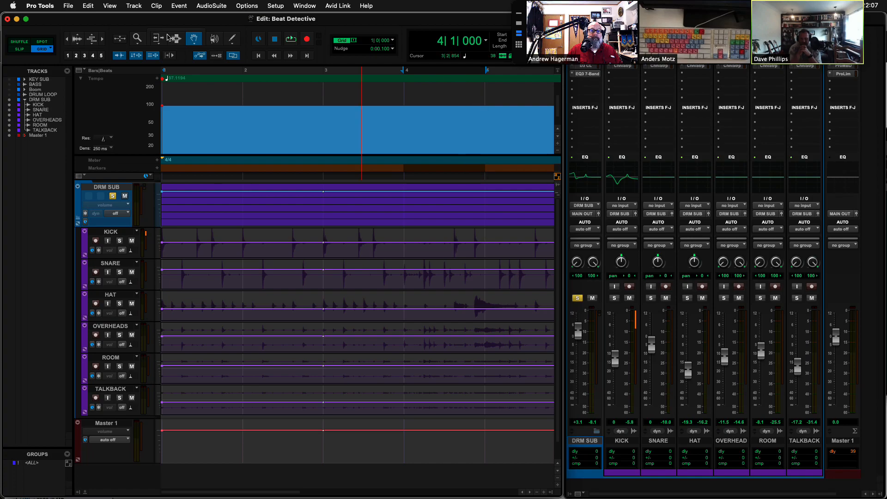
pyautogui.click(186, 36)
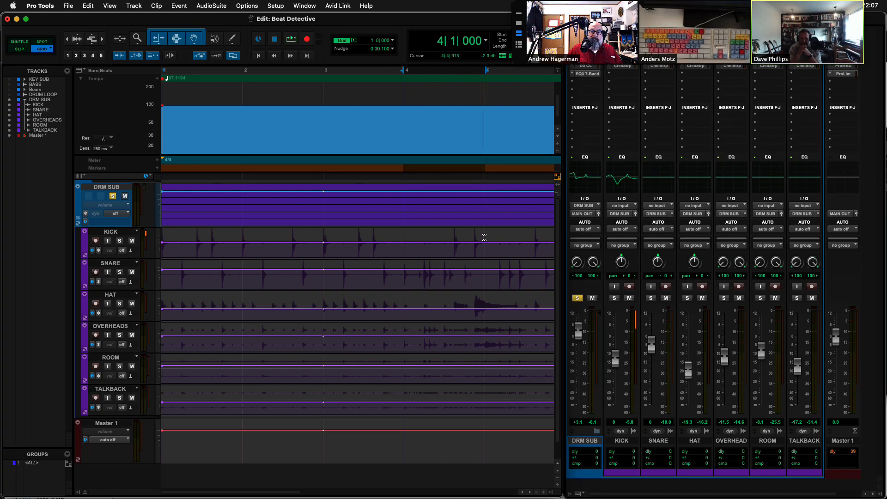
pyautogui.moveTo(484, 238); pyautogui.dragTo(417, 430)
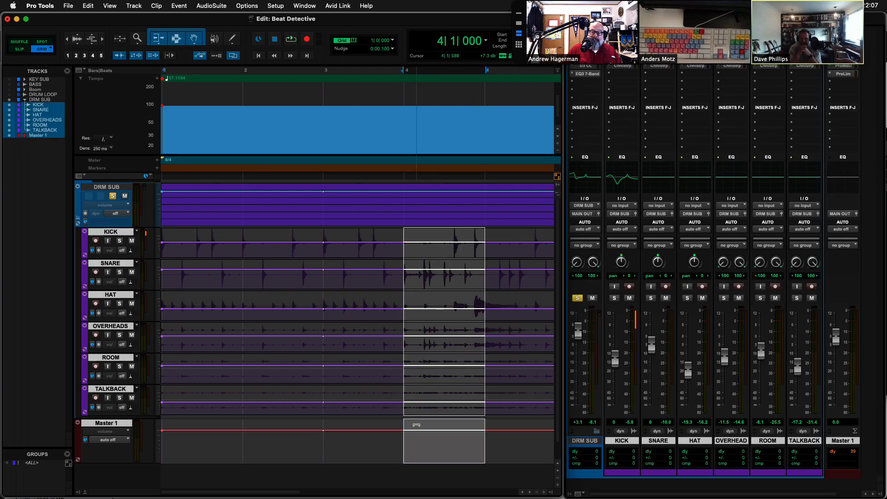
# Loop bar 4, pull KICK and HAT down fully, raise SNARE, set OVERHEADS to -2.5 and ROOM to +6.9 dB, and write the levels to the selection.
pyautogui.press('space')
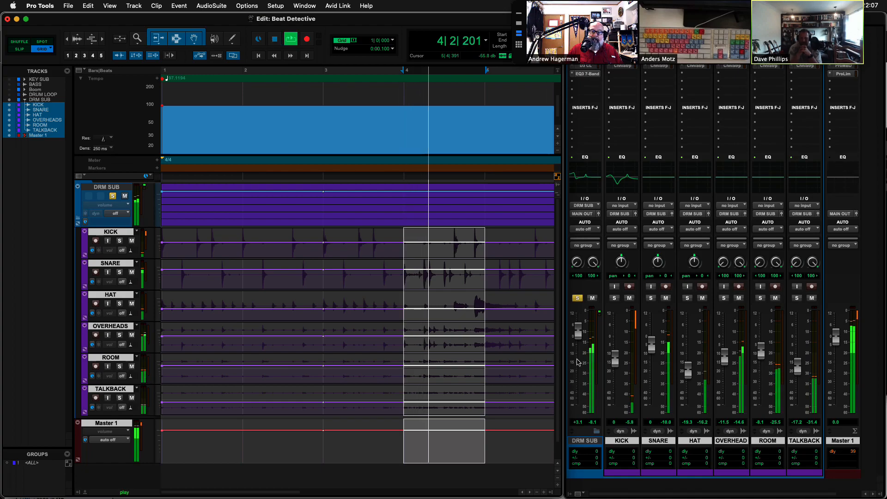
pyautogui.moveTo(616, 362); pyautogui.dragTo(616, 413)
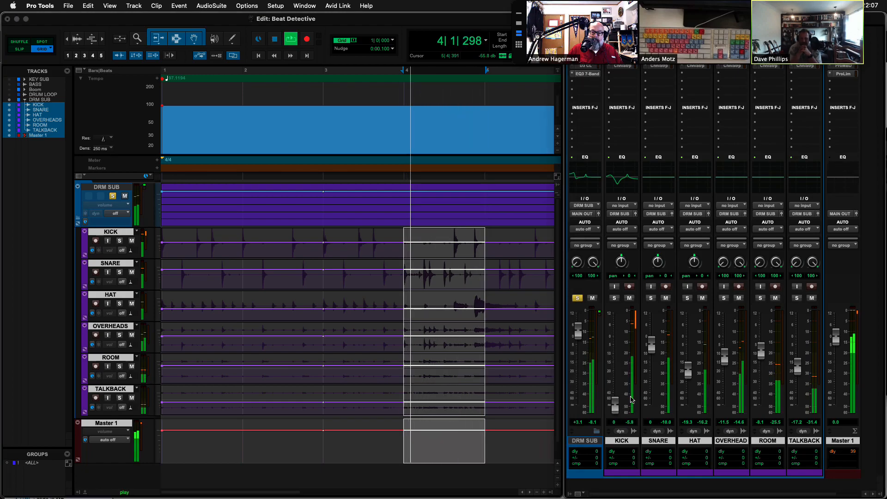
pyautogui.moveTo(653, 346); pyautogui.dragTo(656, 332)
pyautogui.moveTo(688, 370); pyautogui.dragTo(688, 405)
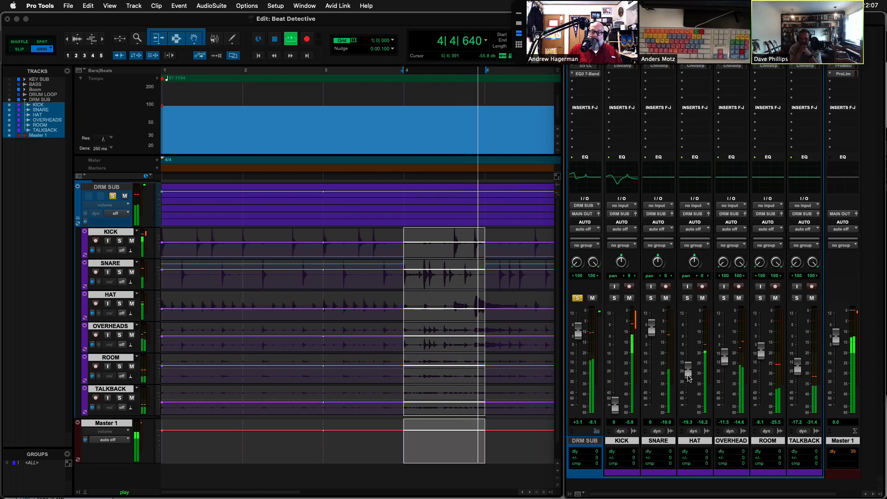
pyautogui.moveTo(761, 352); pyautogui.dragTo(761, 324)
pyautogui.moveTo(723, 365); pyautogui.dragTo(722, 347)
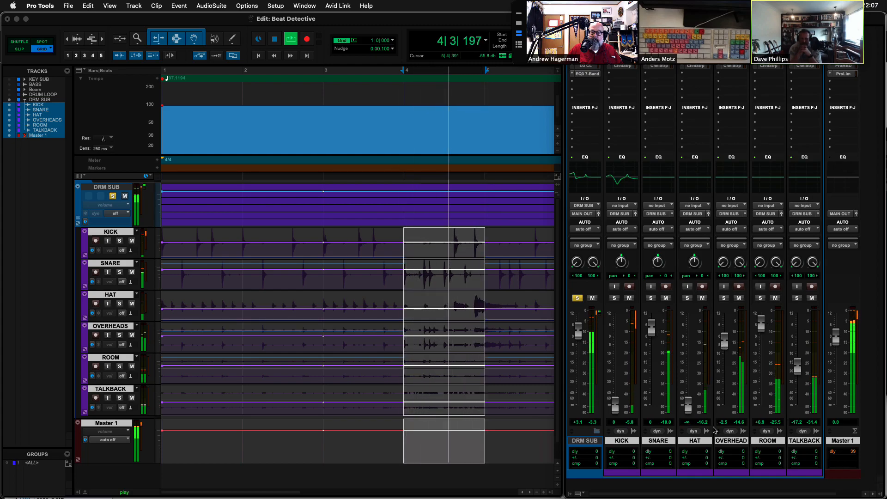
pyautogui.press('space')
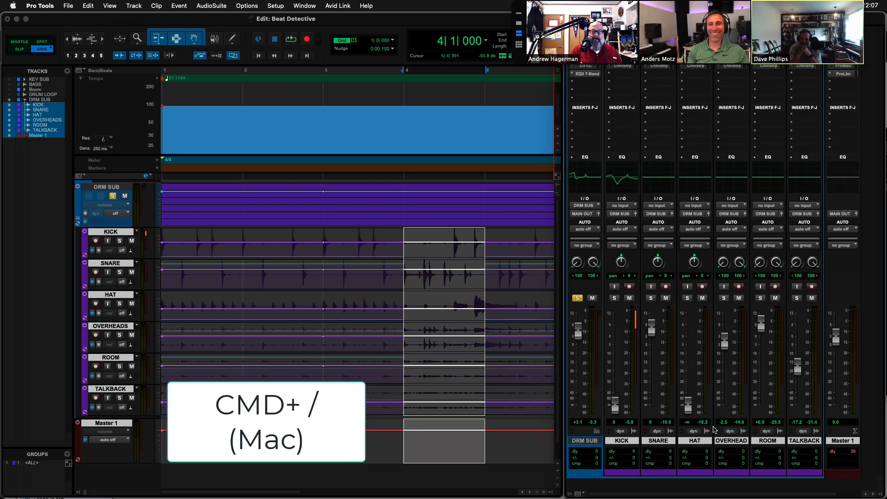
pyautogui.press('super+slash')
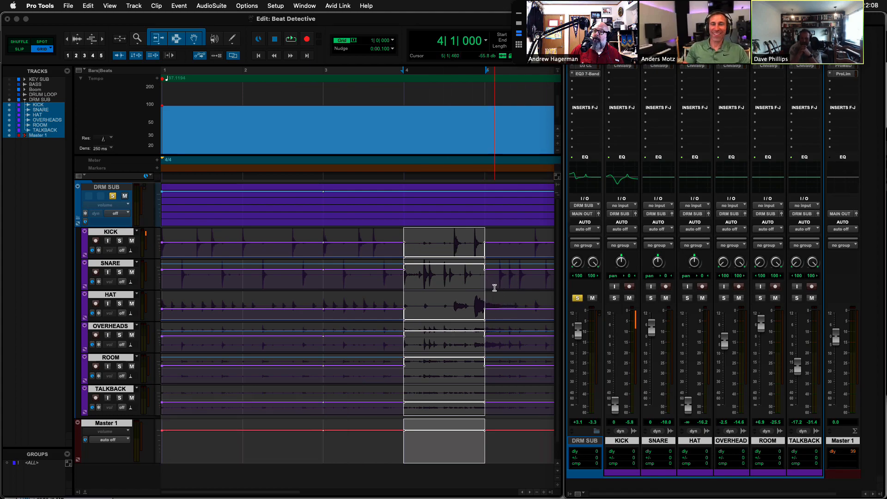
# Select bar 8 up to bar 10 on tracks KICK through TALKBACK and write the current fader levels to that selection.
pyautogui.hscroll(6, 420, 304)
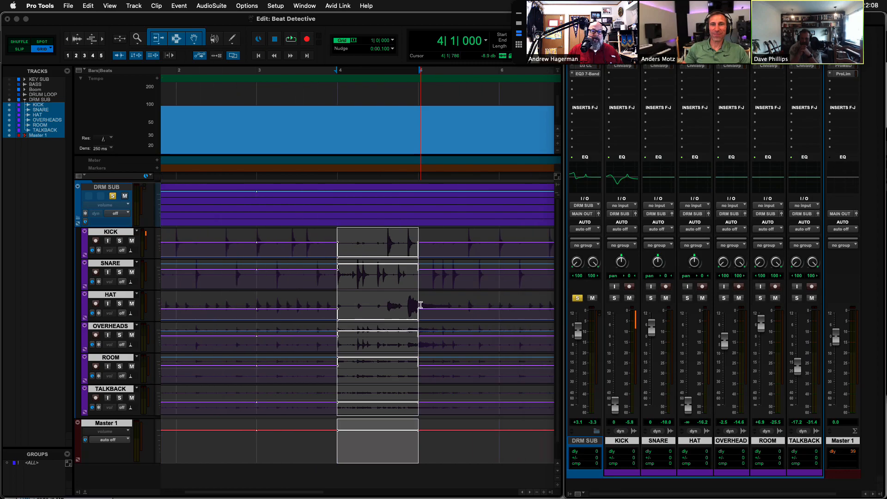
pyautogui.press('space')
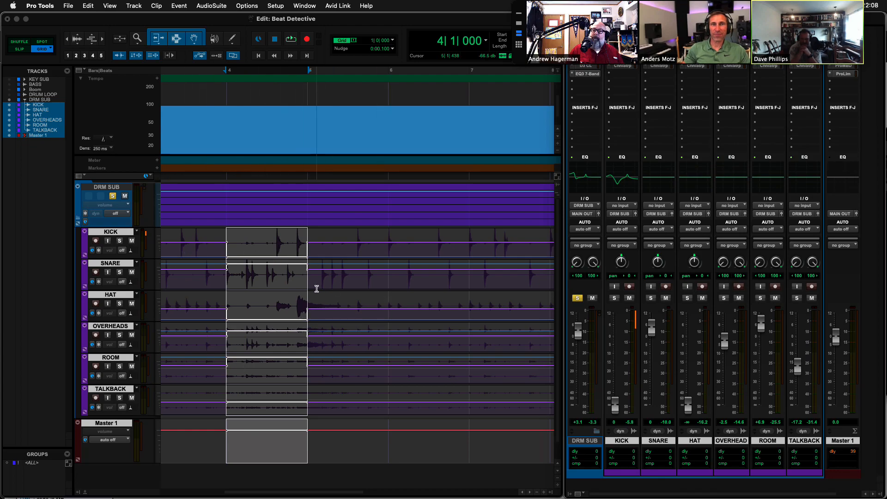
pyautogui.hscroll(10, 317, 288)
pyautogui.hscroll(-4, 317, 289)
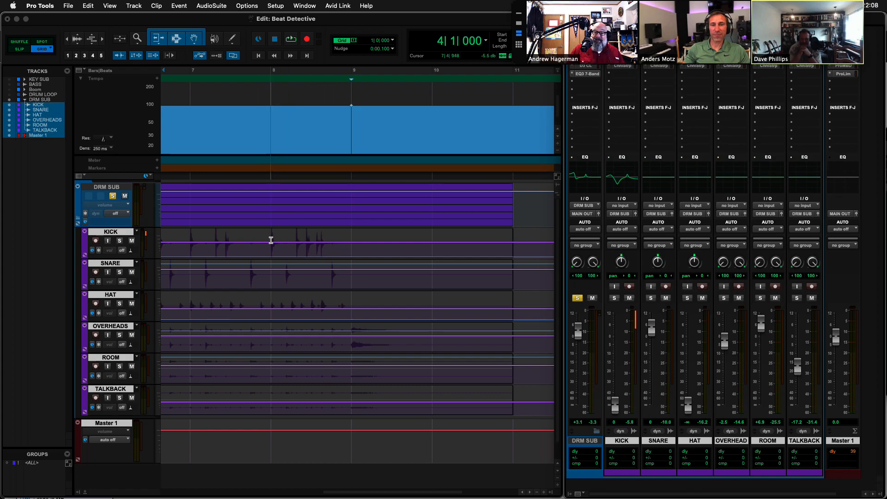
pyautogui.moveTo(270, 240); pyautogui.dragTo(415, 414)
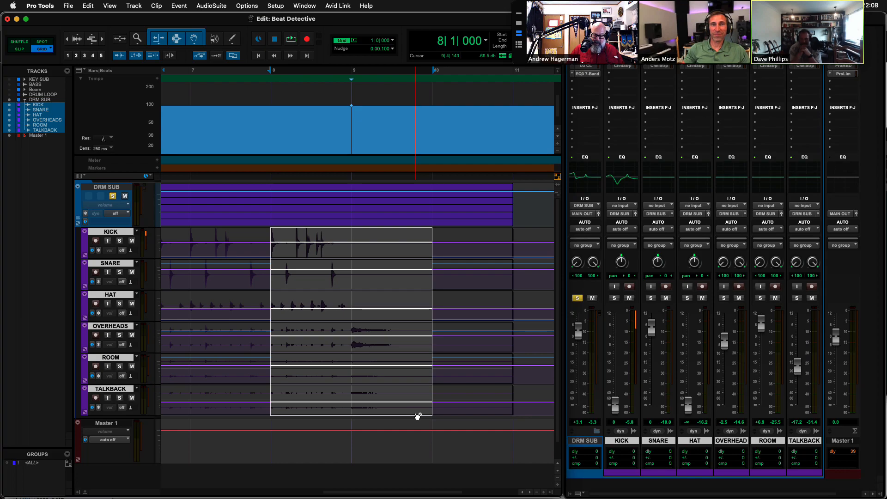
pyautogui.press('super+e')
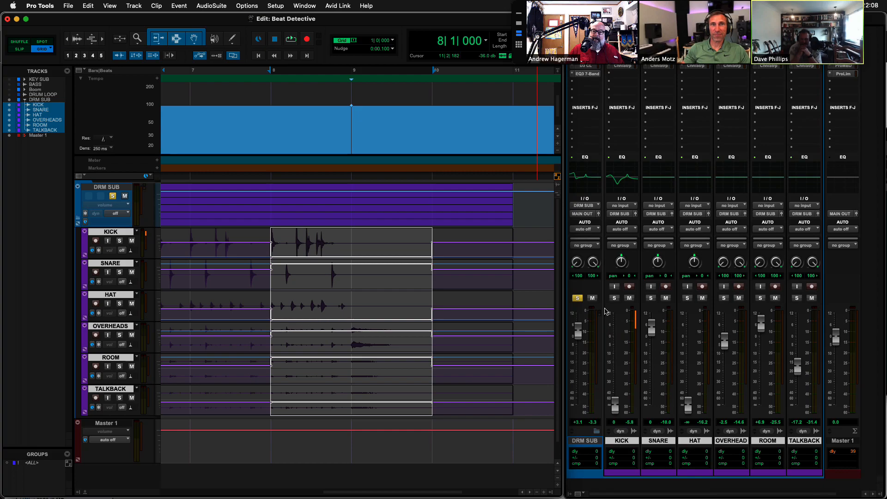
# Set the automation mode of all tracks to read and play the session from its beginning.
pyautogui.click(628, 231)
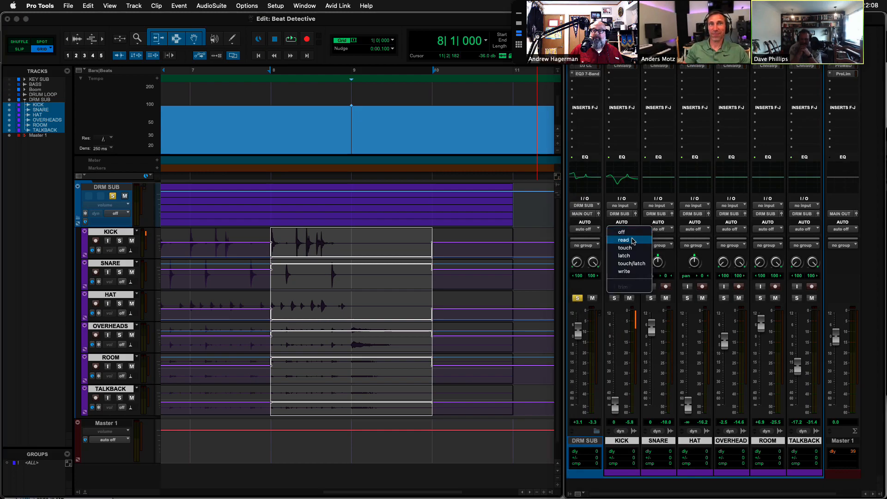
pyautogui.keyDown('alt'); pyautogui.click(623, 240); pyautogui.keyUp('alt')
pyautogui.press('Return')
pyautogui.press('space')
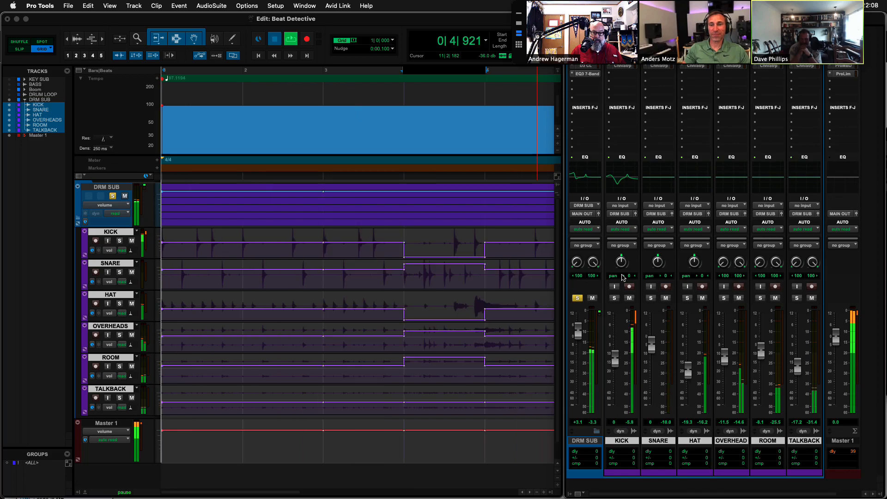